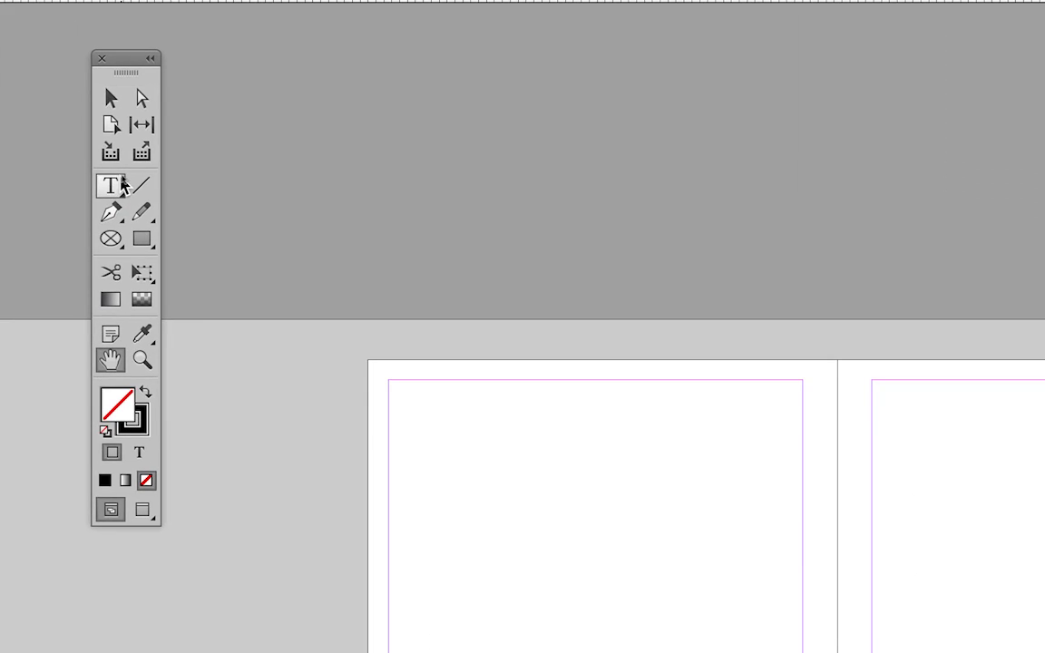
Draw a text frame of about 262.3 by 184.6 mm filling the margins of the left A-Gabarit master page.
{"action": "left_click", "coordinate": [116, 181]}
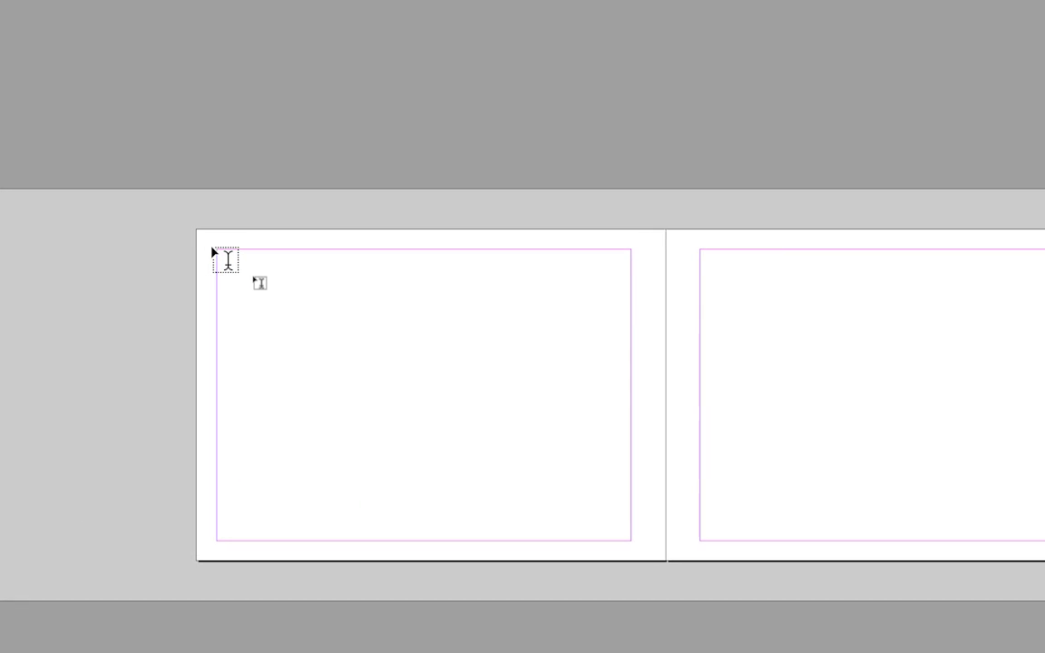
{"action": "left_click_drag", "start_coordinate": [215, 250], "coordinate": [546, 495]}
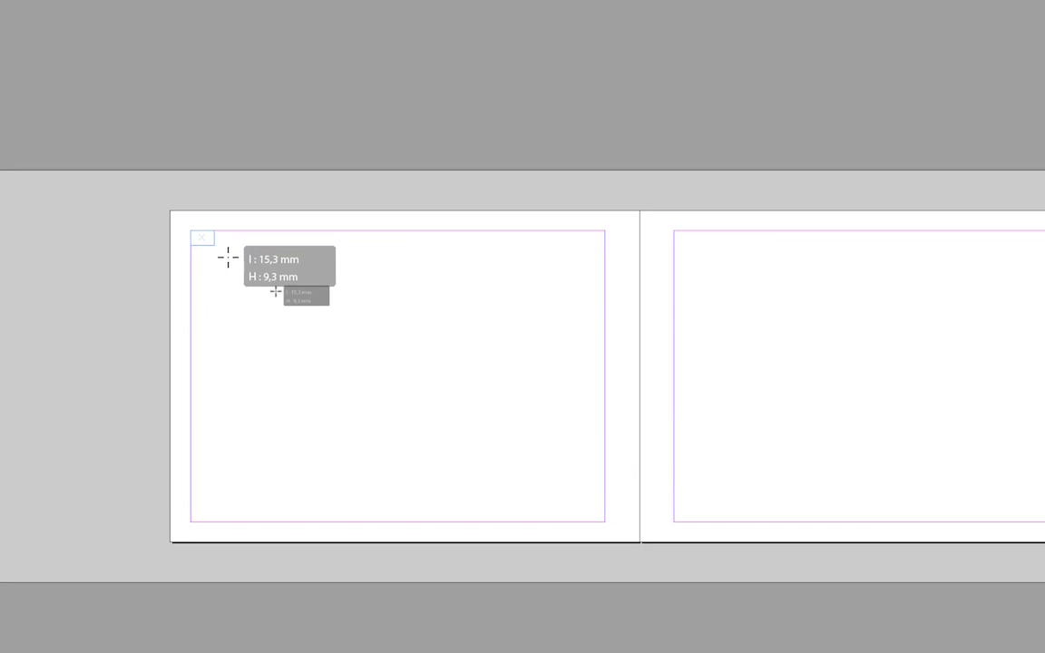
{"action": "left_click_drag", "start_coordinate": [330, 334], "coordinate": [411, 377]}
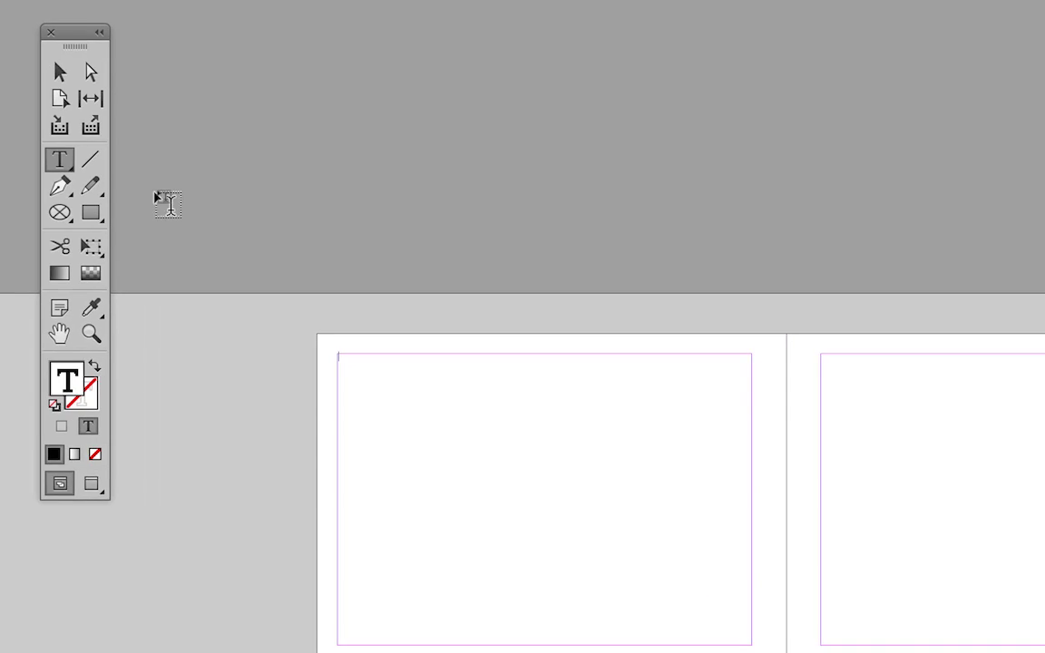
{"action": "left_click", "coordinate": [122, 151]}
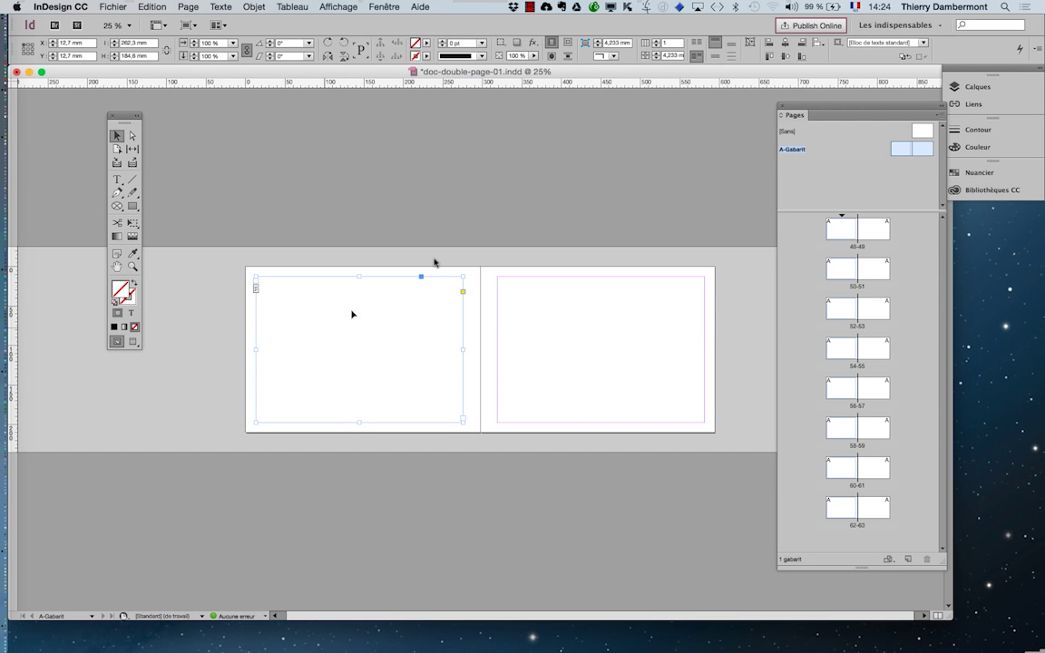
Fill the text frame with the C=100 M=0 J=0 N=0 swatch at a 23% tint and deselect it.
{"action": "left_click", "coordinate": [973, 173]}
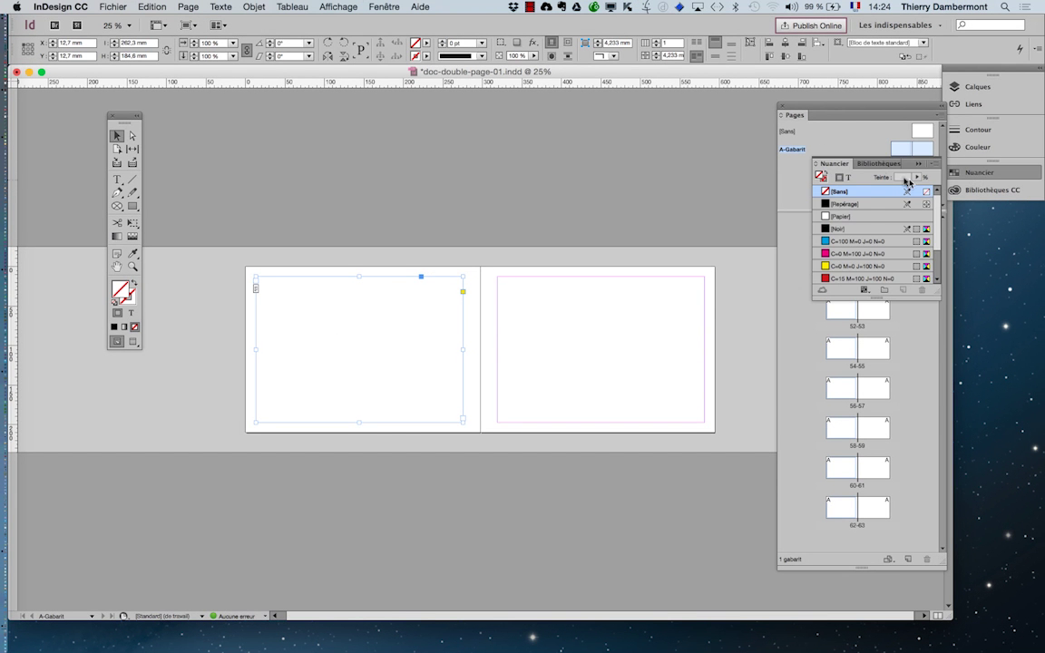
{"action": "left_click_drag", "start_coordinate": [834, 163], "coordinate": [226, 121]}
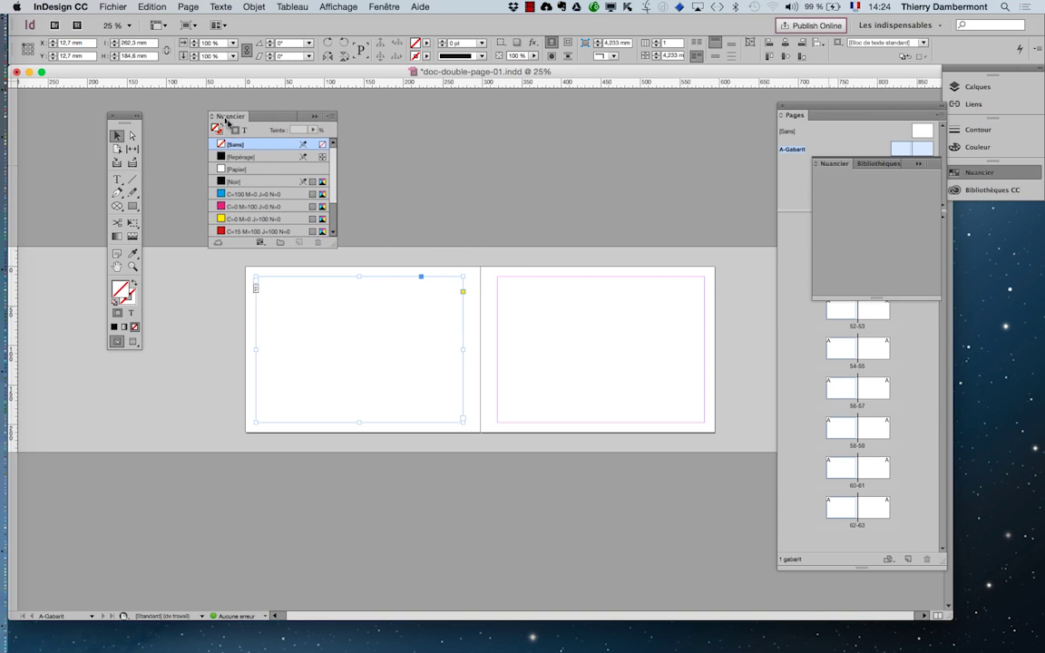
{"action": "left_click", "coordinate": [259, 194]}
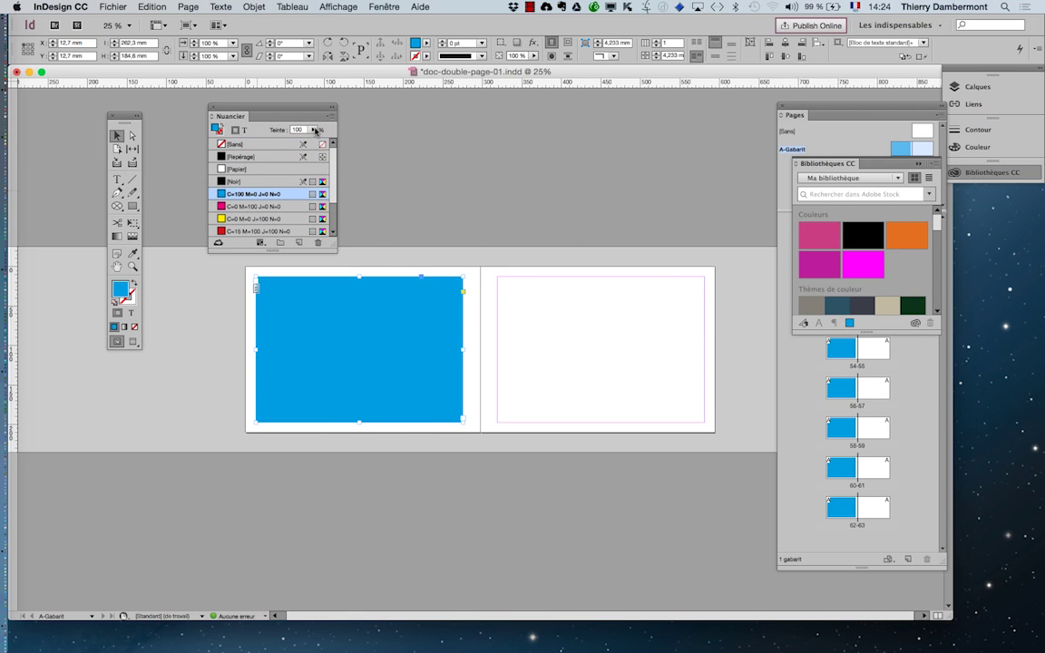
{"action": "left_click", "coordinate": [315, 129]}
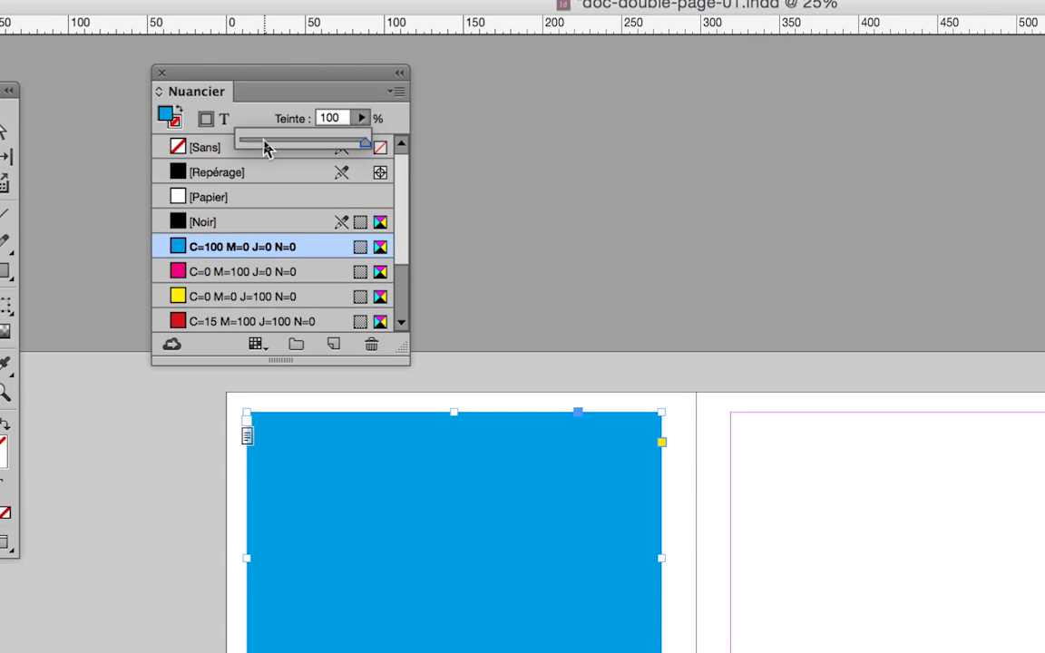
{"action": "left_click_drag", "start_coordinate": [265, 144], "coordinate": [271, 142]}
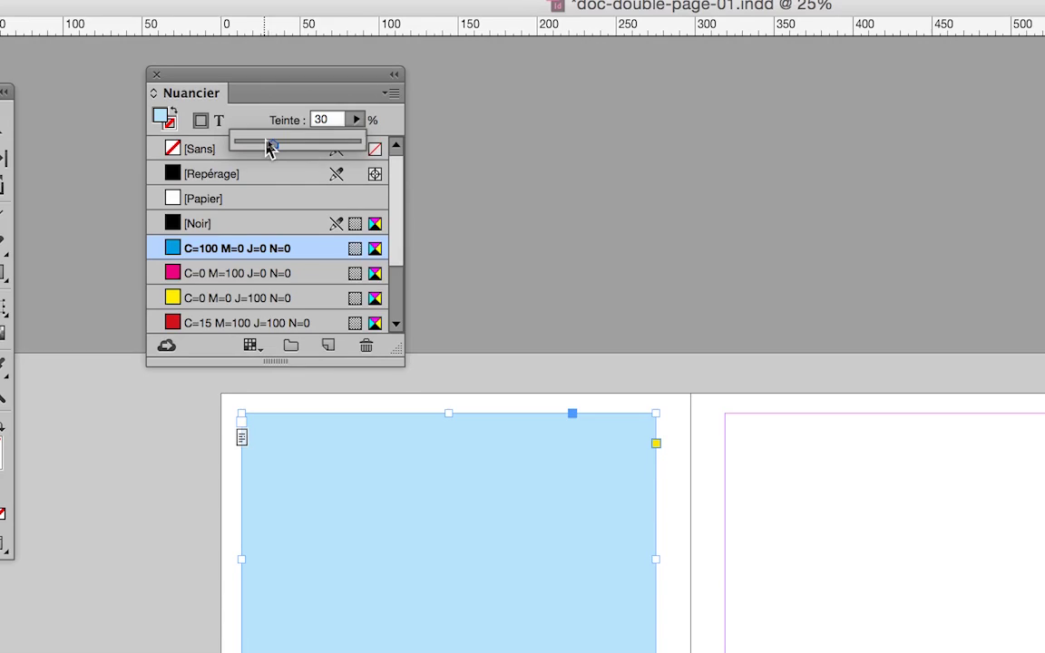
{"action": "left_click_drag", "start_coordinate": [267, 148], "coordinate": [260, 148]}
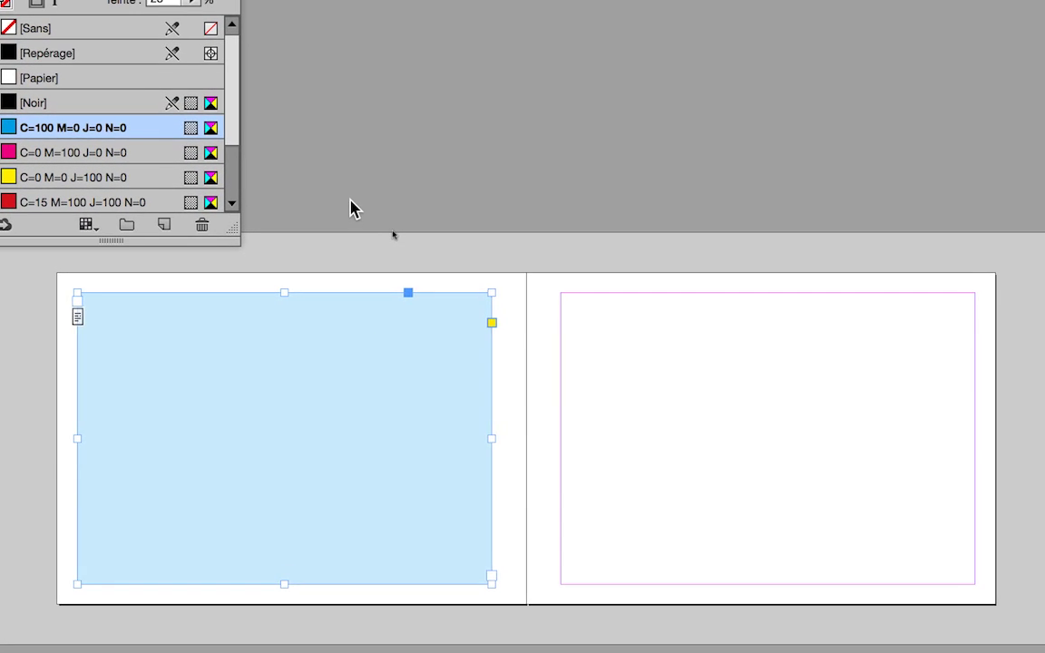
{"action": "left_click", "coordinate": [379, 110]}
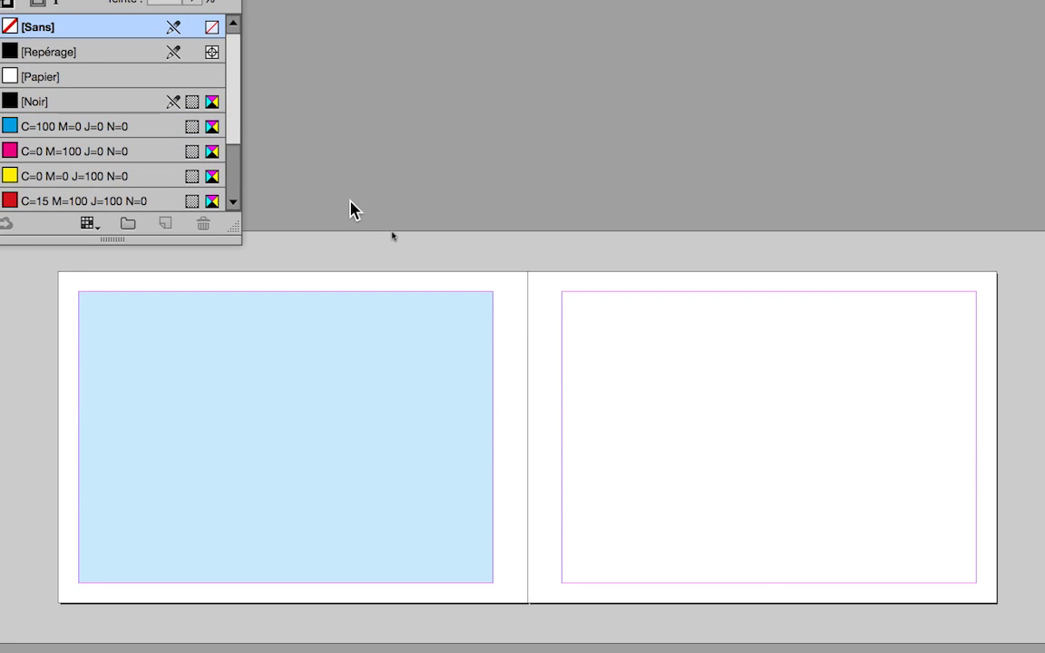
Select the light blue frame and set its reference point to the middle of its right edge.
{"action": "left_click", "coordinate": [186, 471]}
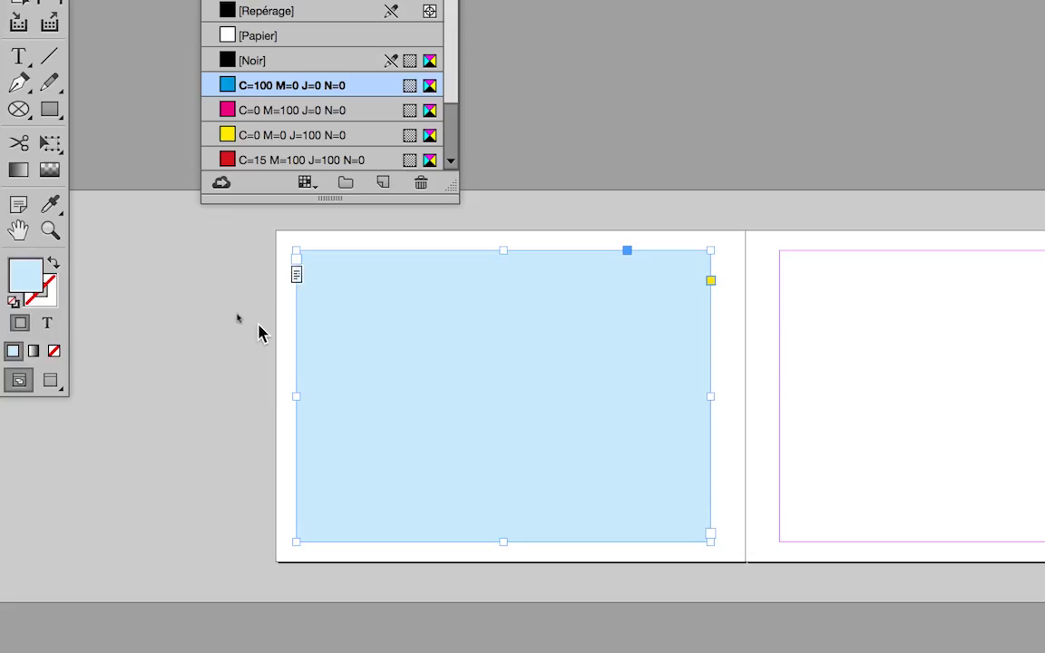
{"action": "left_click", "coordinate": [259, 325]}
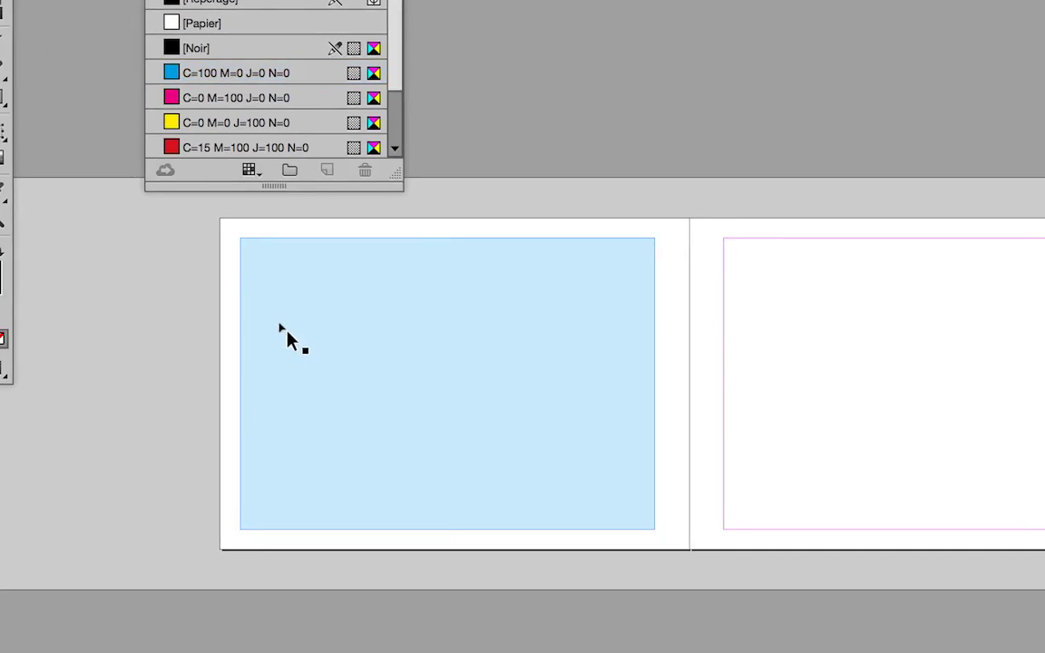
{"action": "left_click", "coordinate": [338, 325]}
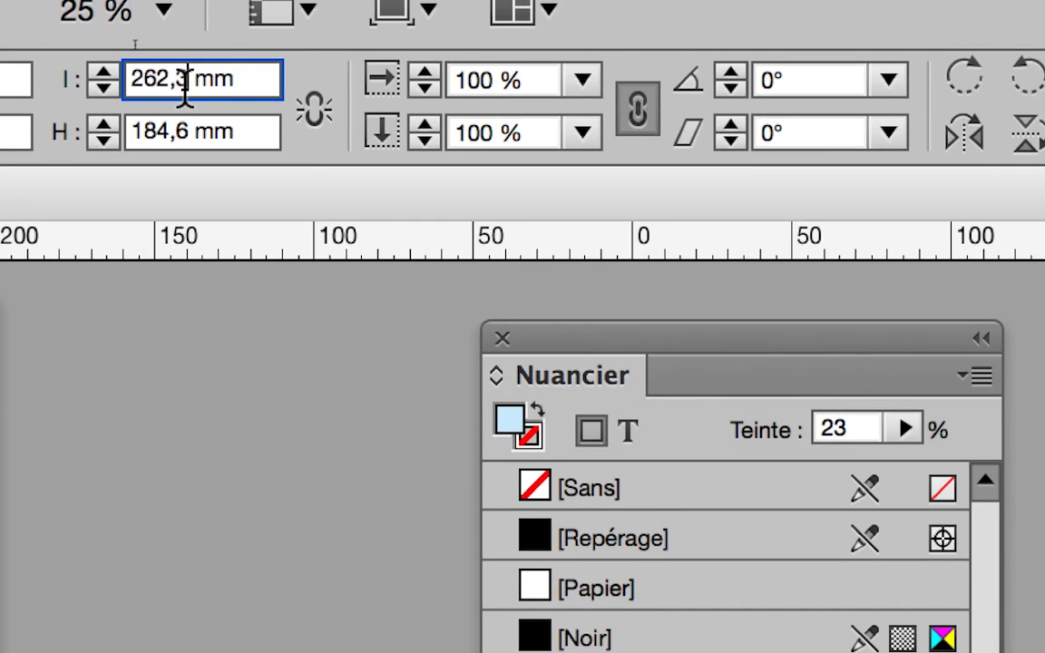
{"action": "left_click_drag", "start_coordinate": [190, 71], "coordinate": [152, 84]}
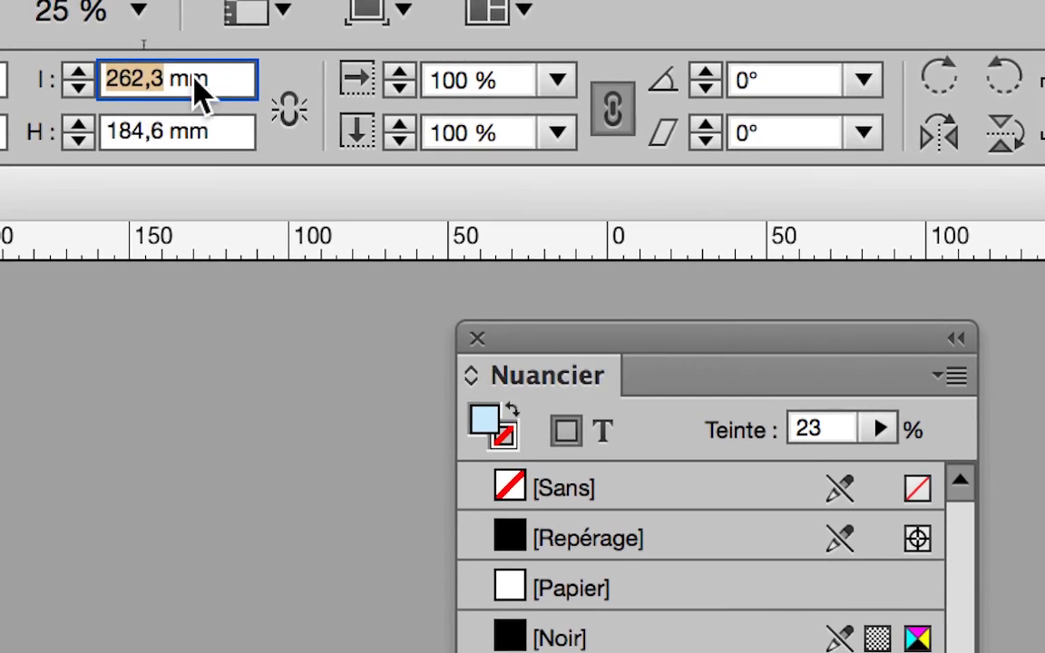
{"action": "left_click", "coordinate": [241, 72]}
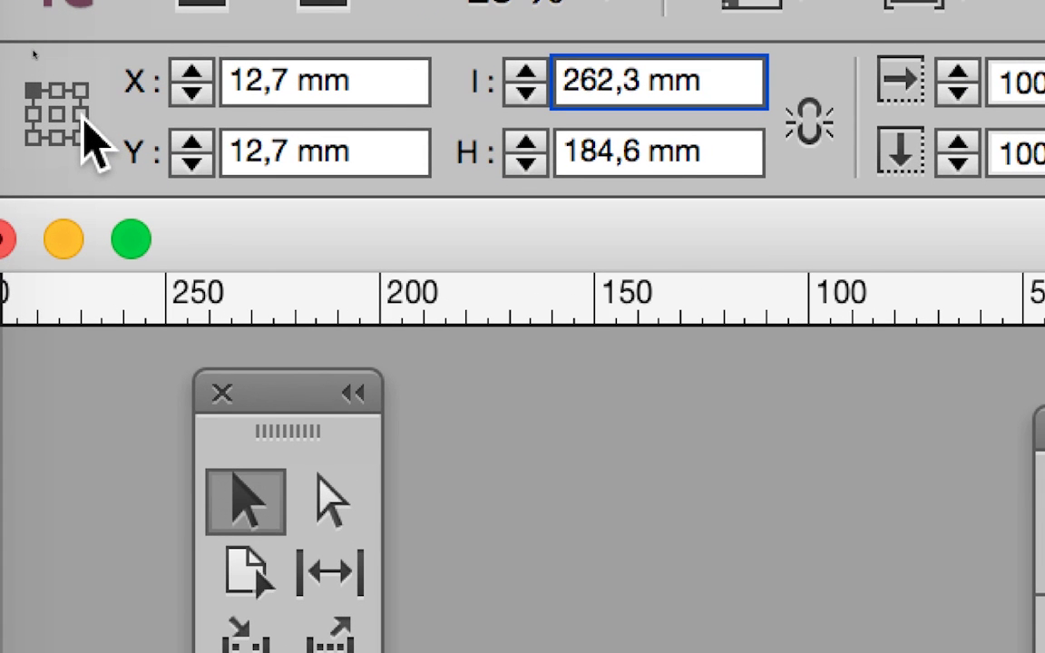
{"action": "left_click", "coordinate": [80, 111]}
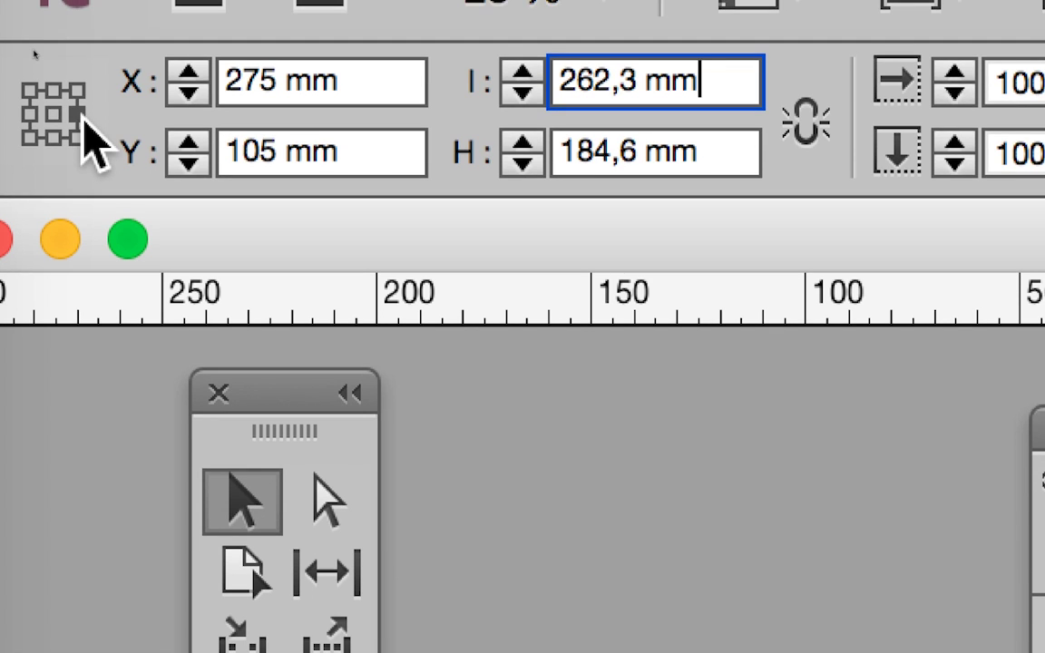
{"action": "left_click", "coordinate": [76, 128]}
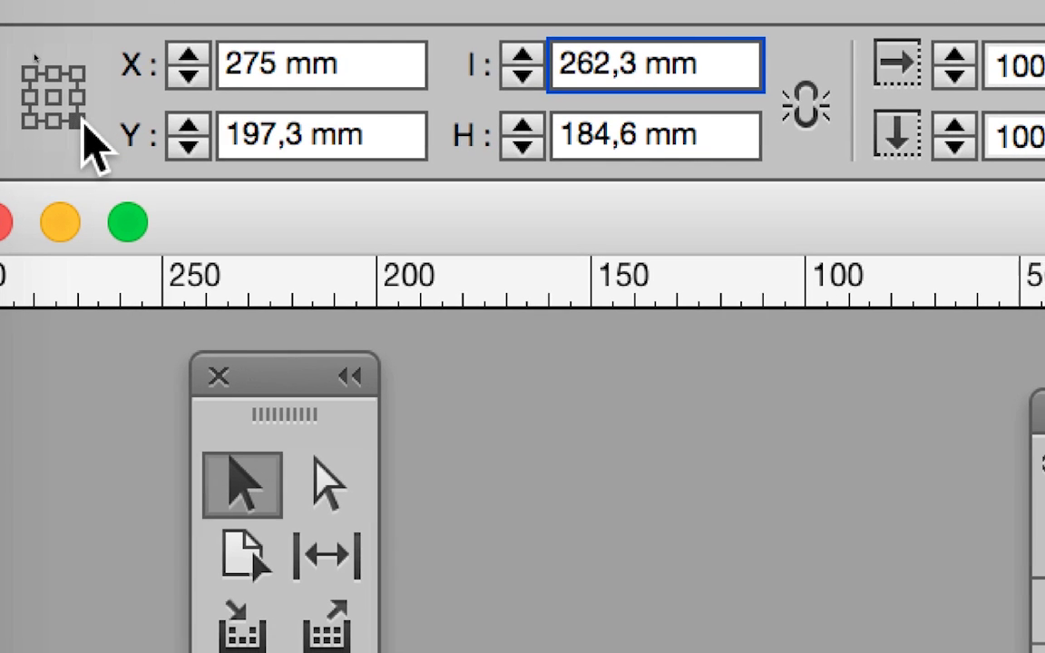
{"action": "left_click", "coordinate": [83, 117]}
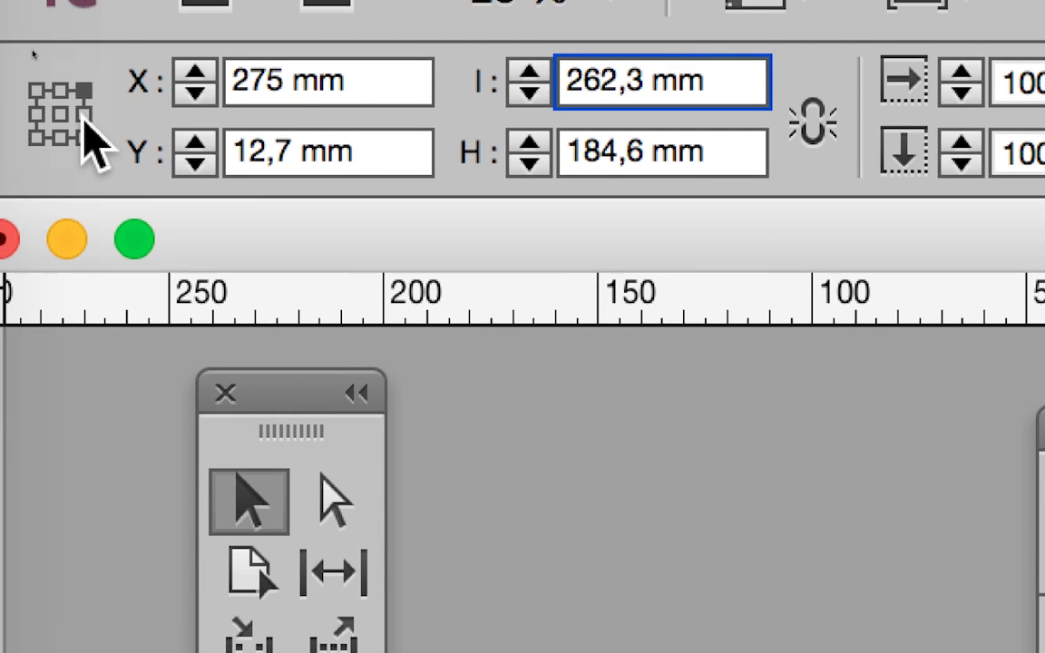
{"action": "left_click", "coordinate": [83, 115]}
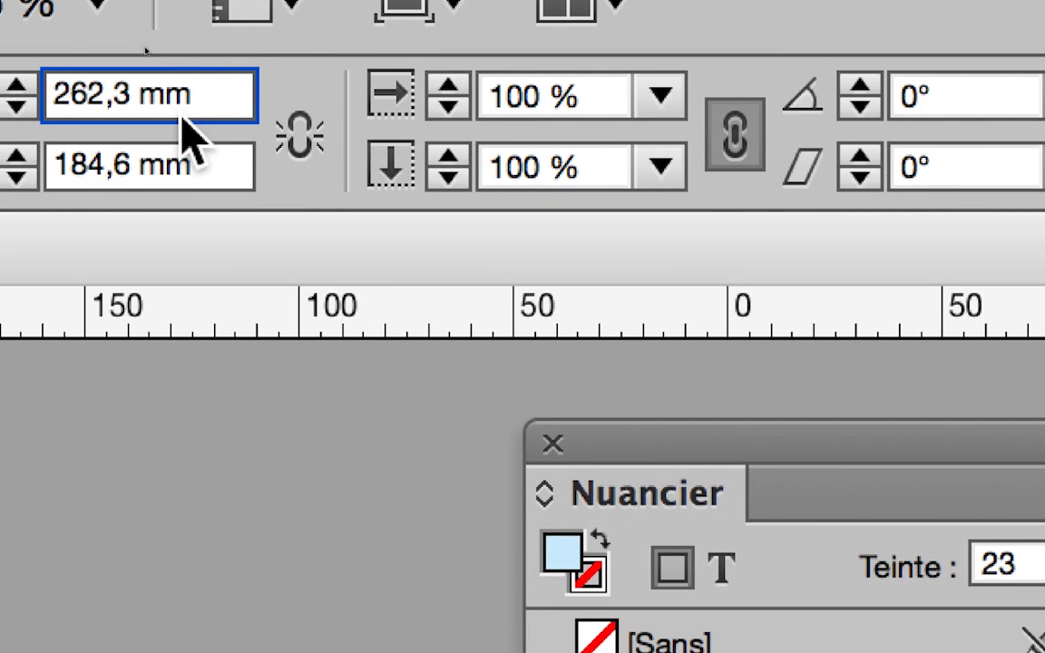
Reduce the frame to two thirds of its width by dividing the width by 3 and multiplying it by 2.
{"action": "type", "text": "/3"}
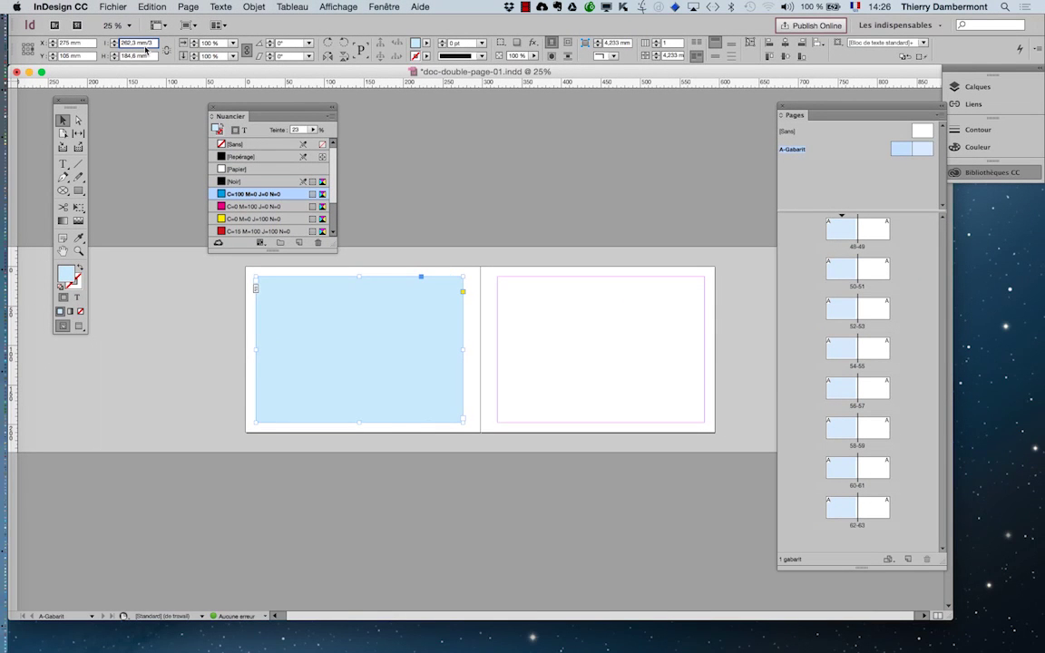
{"action": "key", "text": "Tab"}
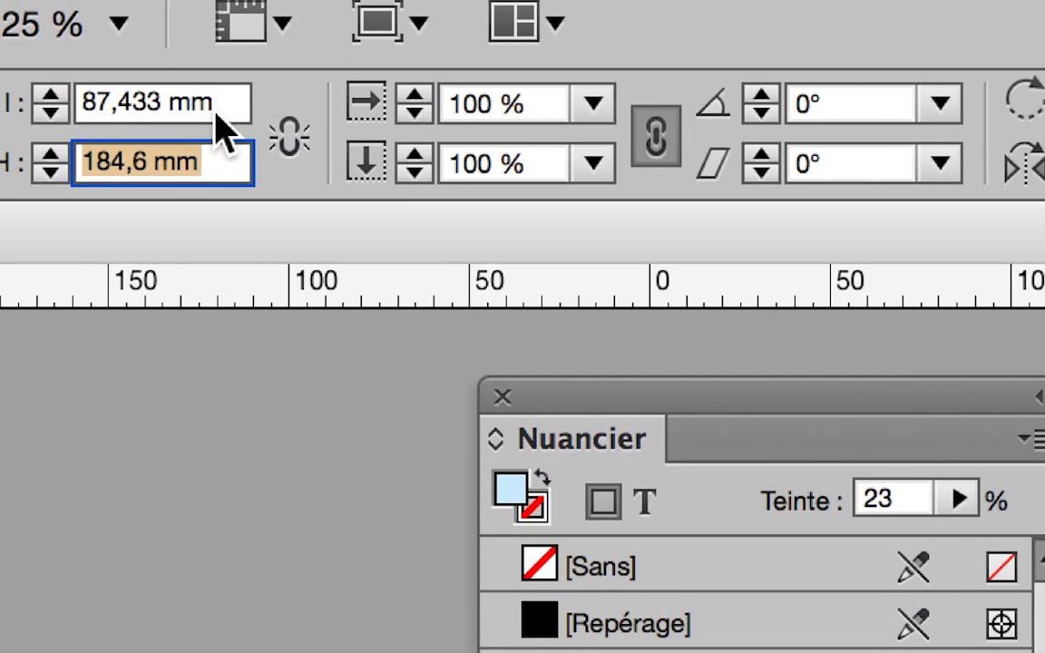
{"action": "left_click", "coordinate": [252, 113]}
{"action": "type", "text": "*2"}
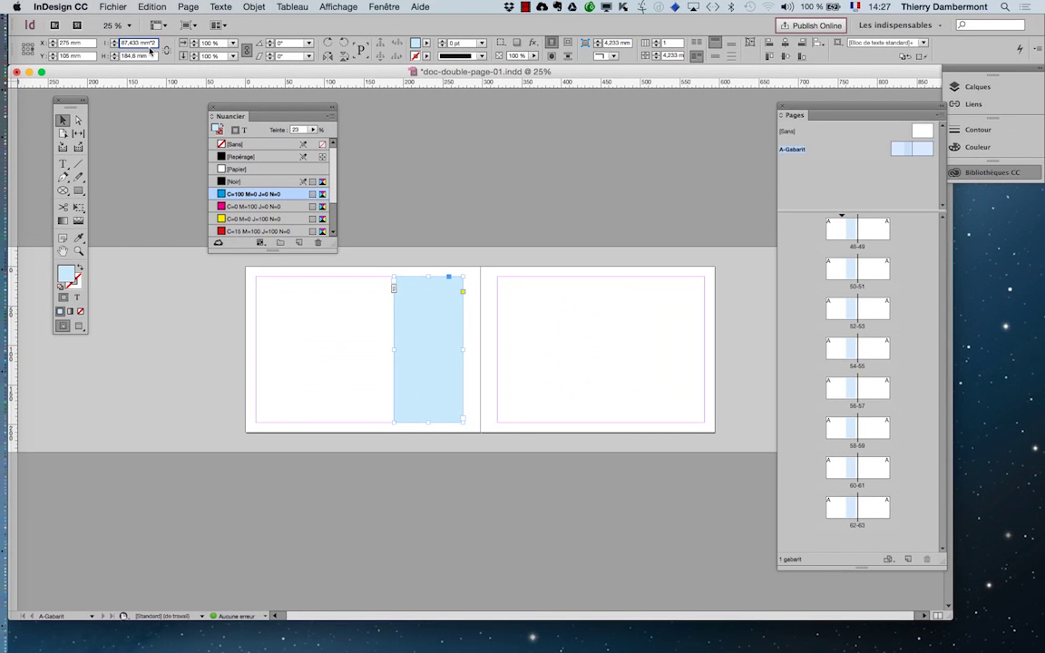
{"action": "key", "text": "Tab"}
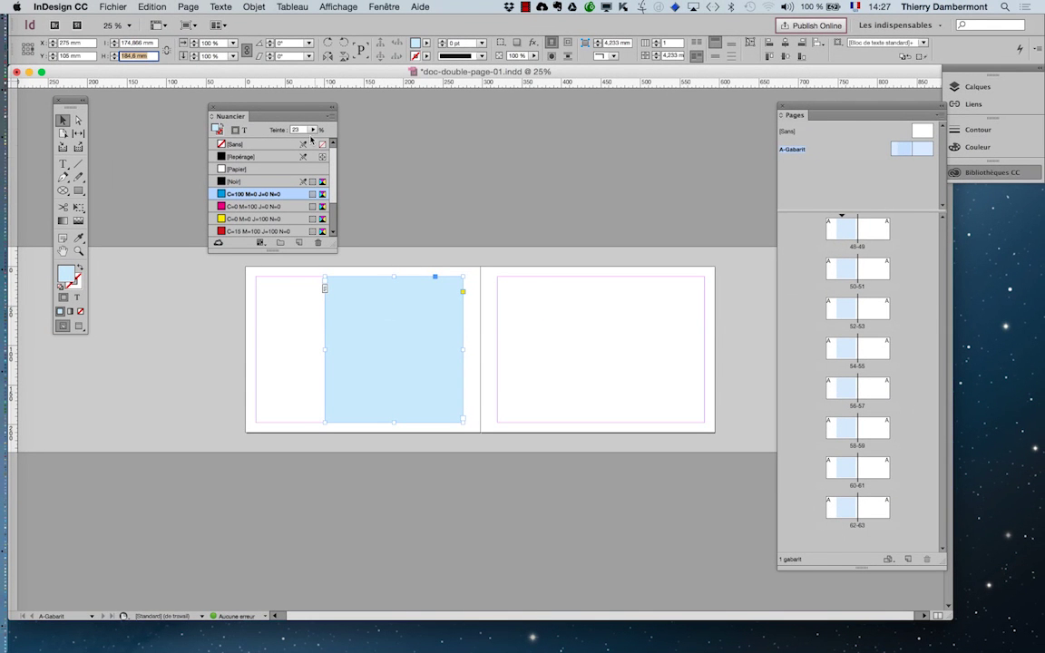
Split the text frame into 2 columns through the text frame options.
{"action": "left_click_drag", "start_coordinate": [270, 104], "coordinate": [214, 105]}
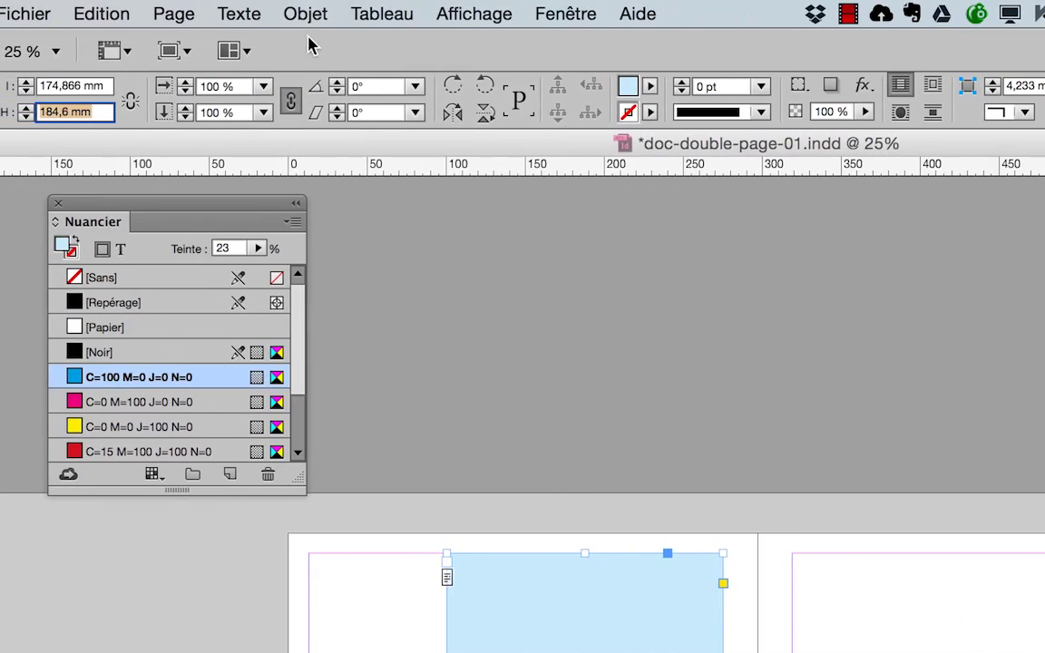
{"action": "left_click", "coordinate": [306, 14]}
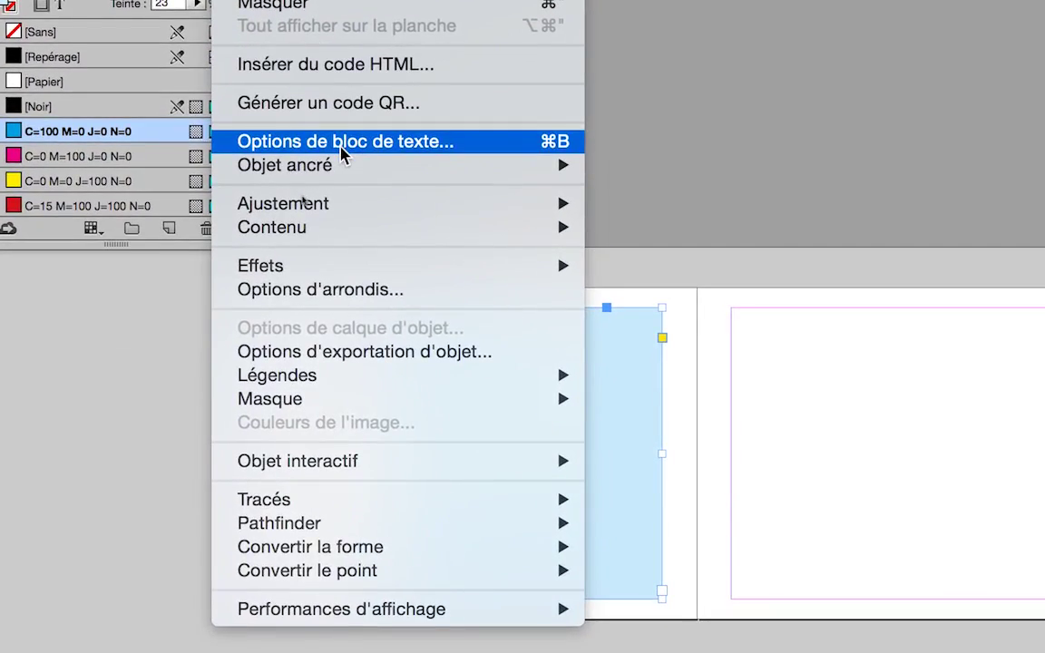
{"action": "left_click", "coordinate": [343, 154]}
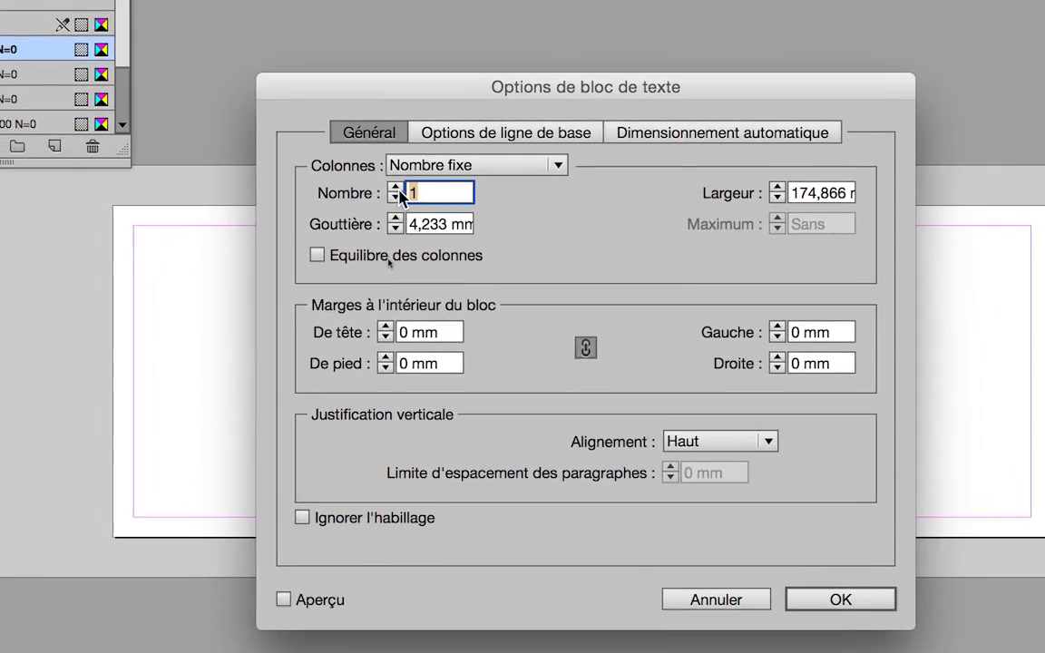
{"action": "left_click", "coordinate": [396, 188]}
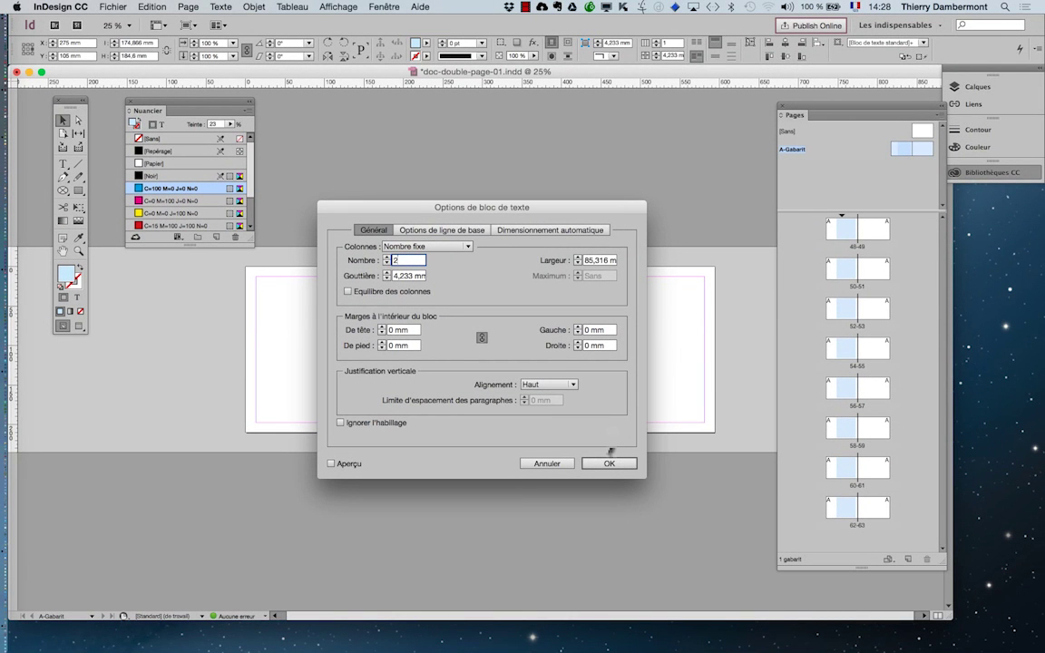
{"action": "left_click", "coordinate": [605, 462]}
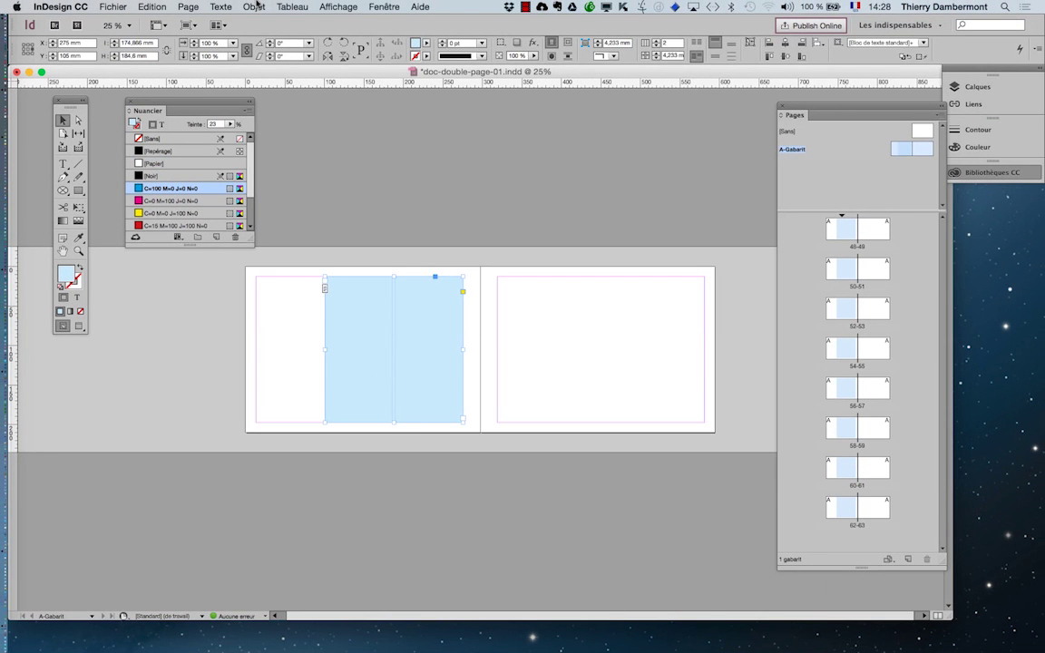
Set the gutter between the text frame's two columns to 10 mm with the preview enabled.
{"action": "left_click", "coordinate": [256, 7]}
{"action": "left_click", "coordinate": [316, 193]}
{"action": "left_click_drag", "start_coordinate": [440, 201], "coordinate": [640, 161]}
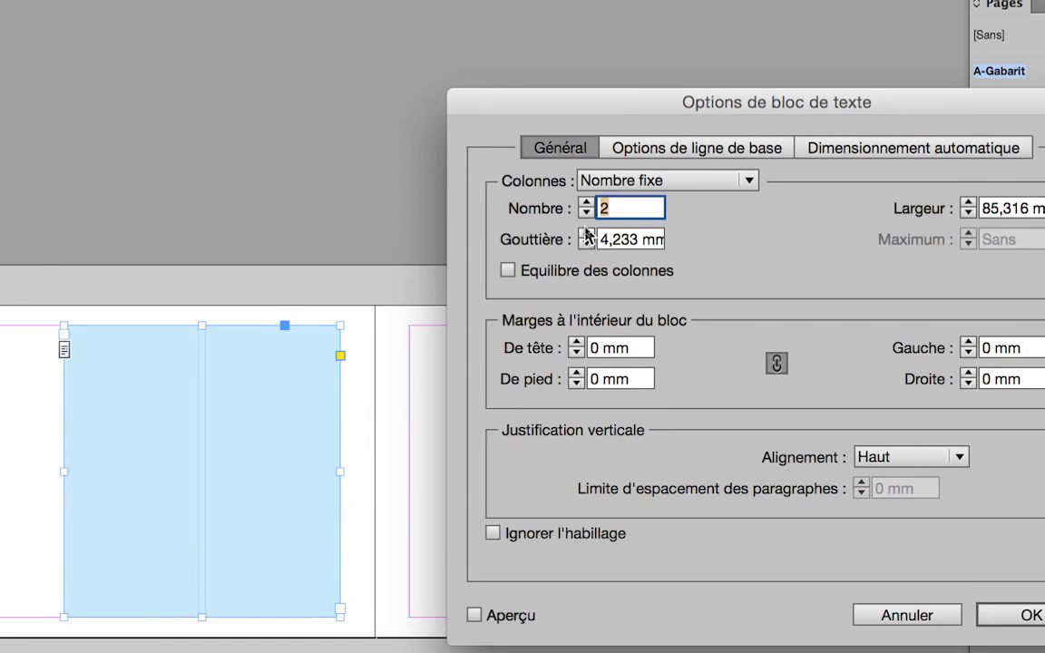
{"action": "left_click", "coordinate": [586, 234]}
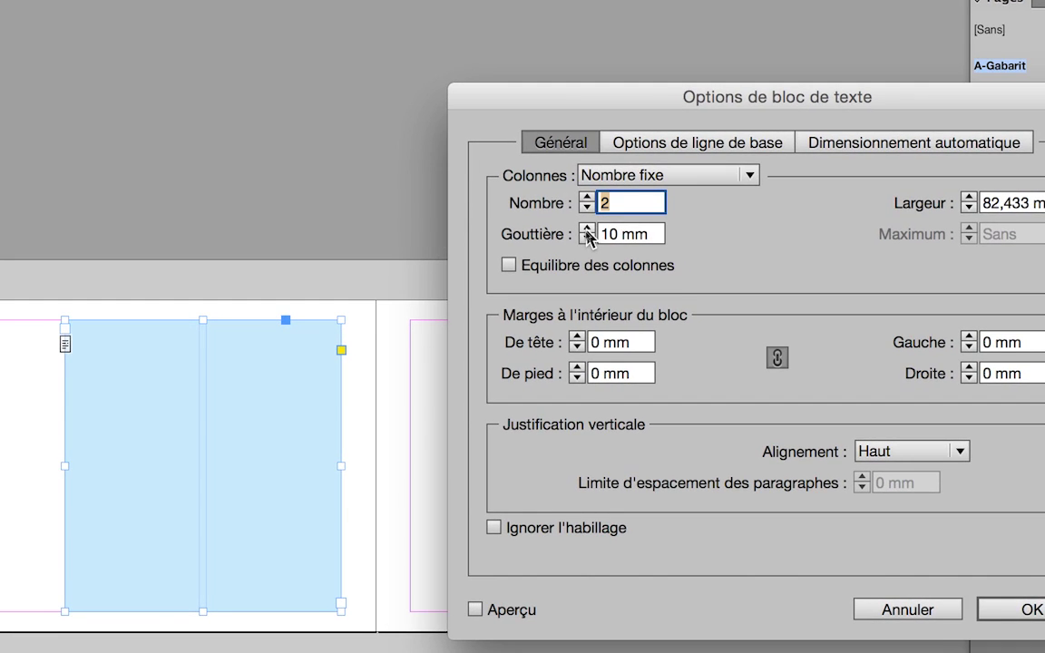
{"action": "left_click", "coordinate": [587, 230]}
{"action": "left_click", "coordinate": [587, 229]}
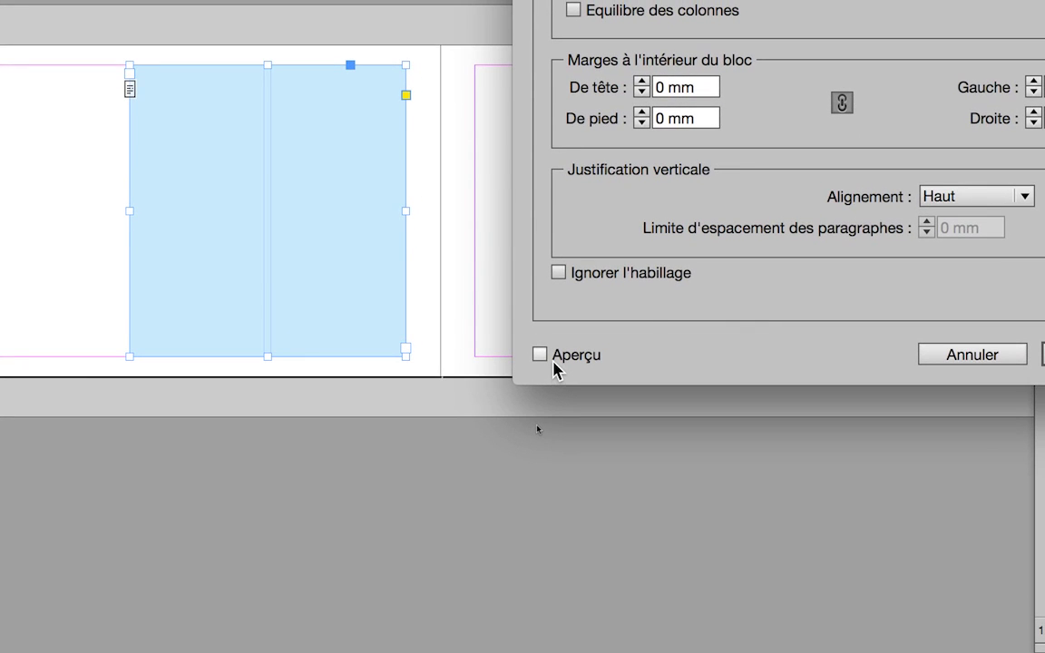
{"action": "left_click", "coordinate": [550, 342]}
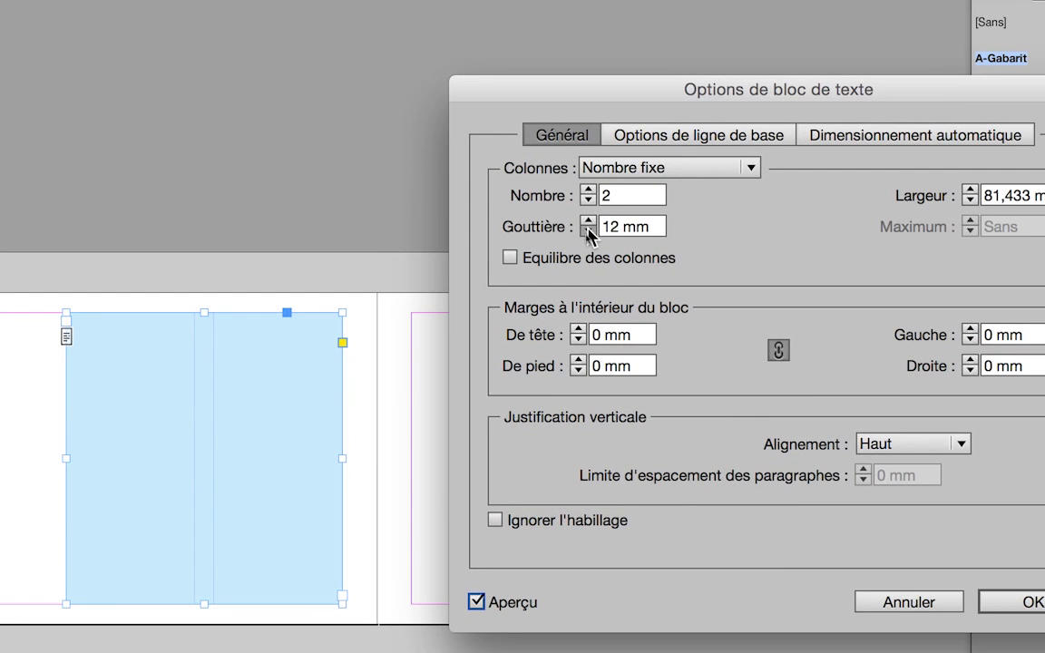
{"action": "left_click", "coordinate": [587, 229]}
{"action": "left_click", "coordinate": [587, 229]}
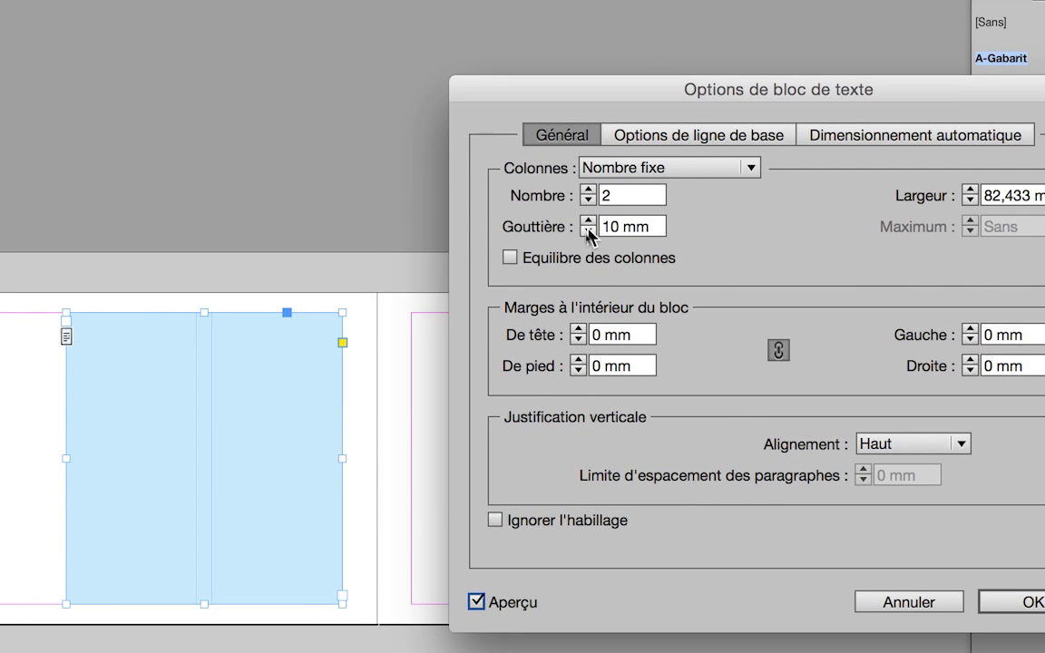
{"action": "left_click", "coordinate": [587, 230]}
{"action": "left_click", "coordinate": [588, 222]}
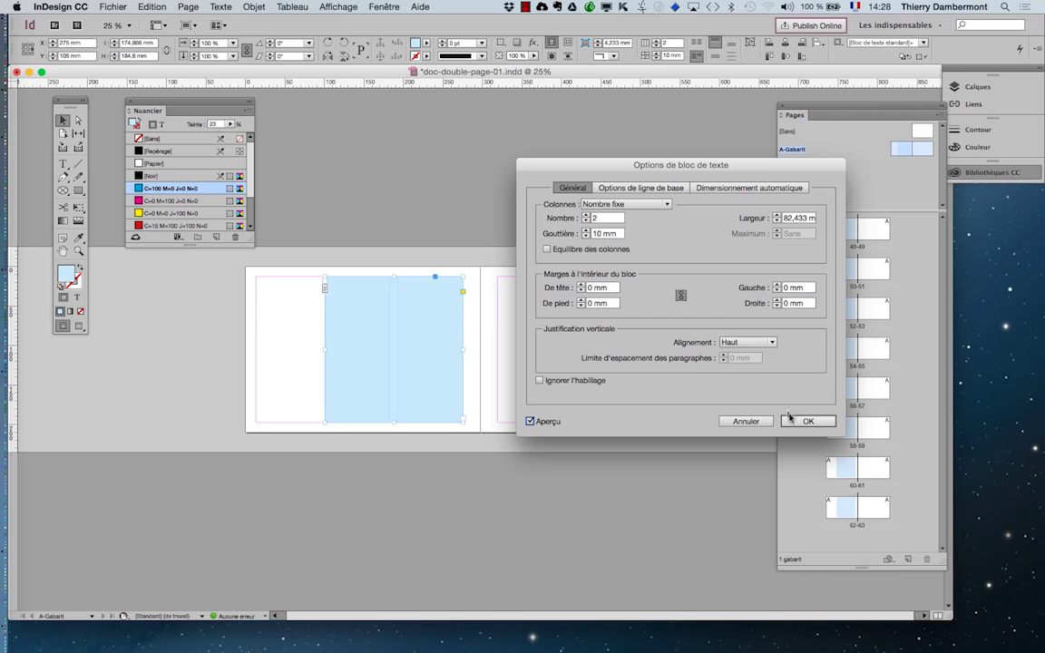
{"action": "left_click", "coordinate": [1021, 608]}
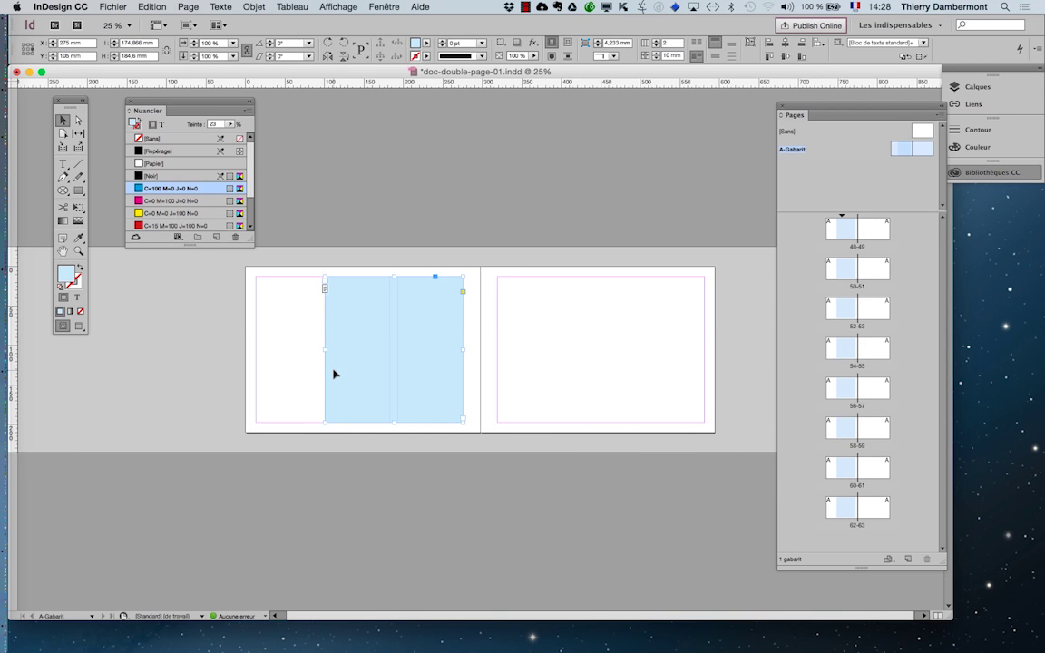